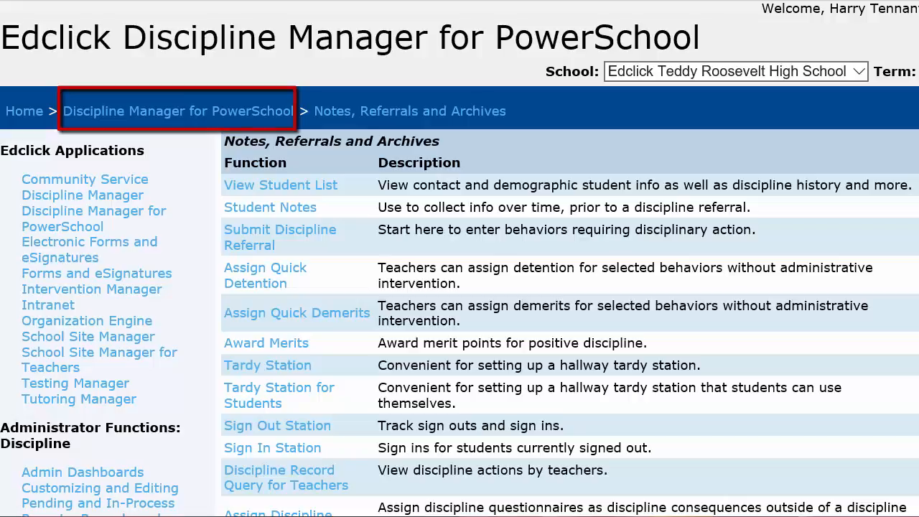
# Open the faculty discipline functions' Rolls and Lists page and review the functions it offers
pyautogui.scroll(-3, 459, 259)
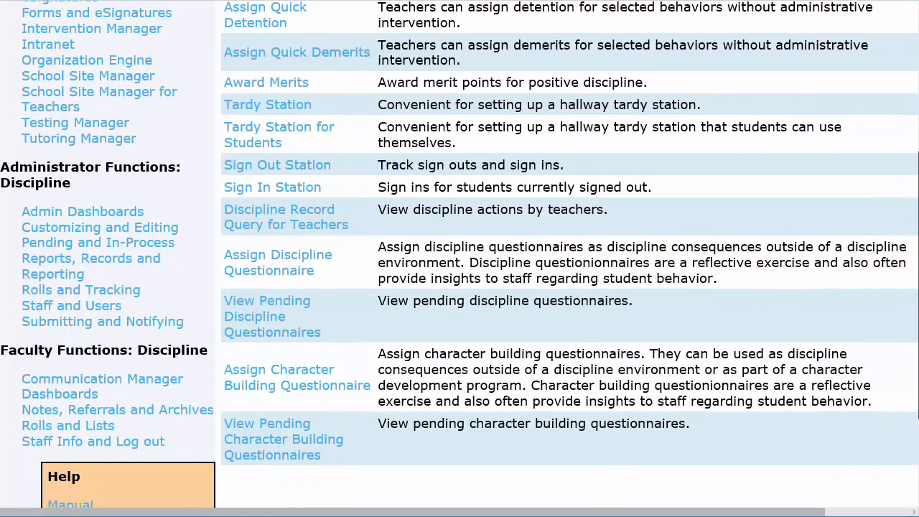
pyautogui.scroll(-1, 459, 259)
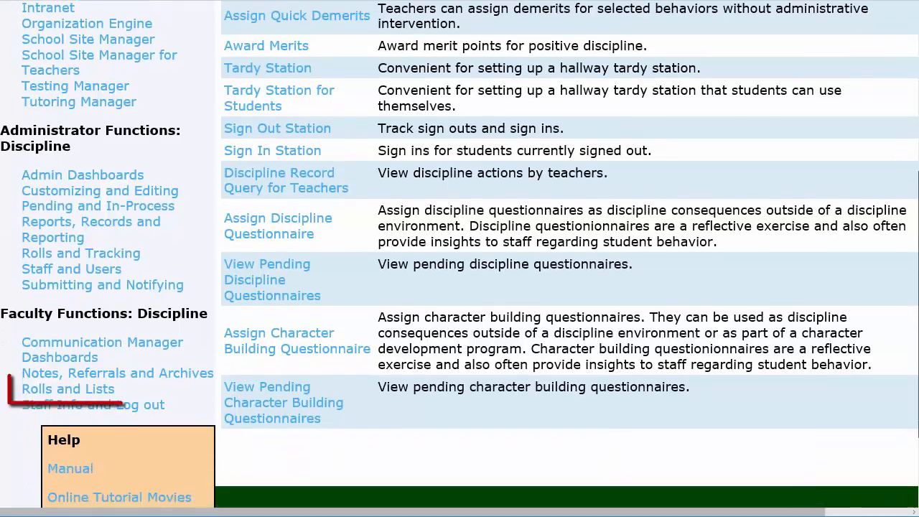
pyautogui.click(112, 390)
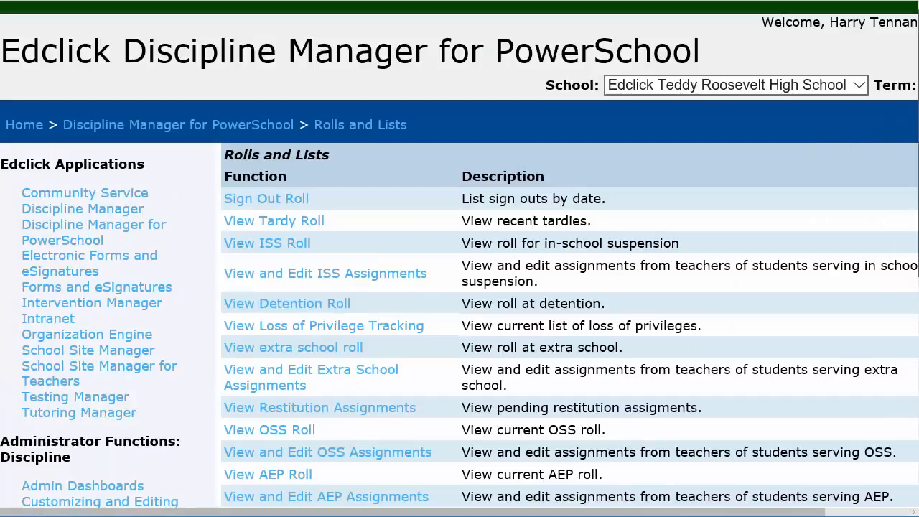
pyautogui.scroll(-3, 917, 76)
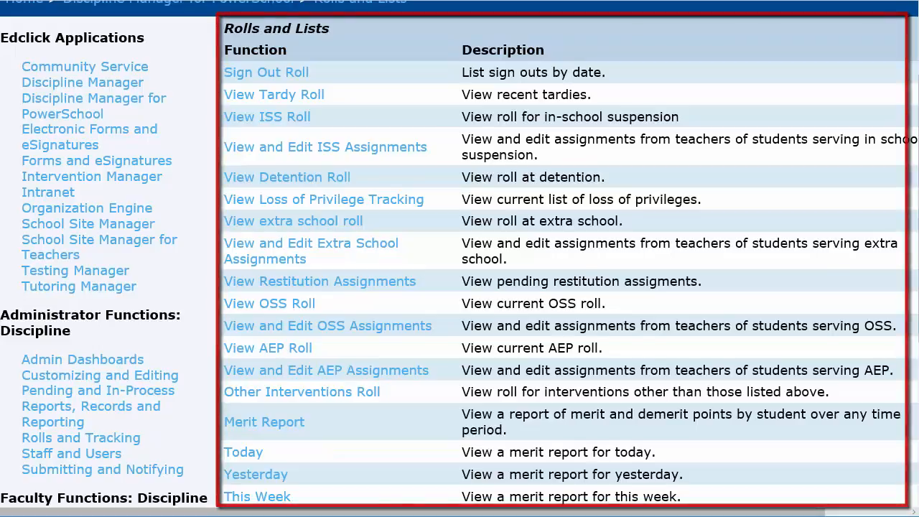
pyautogui.scroll(2, 460, 258)
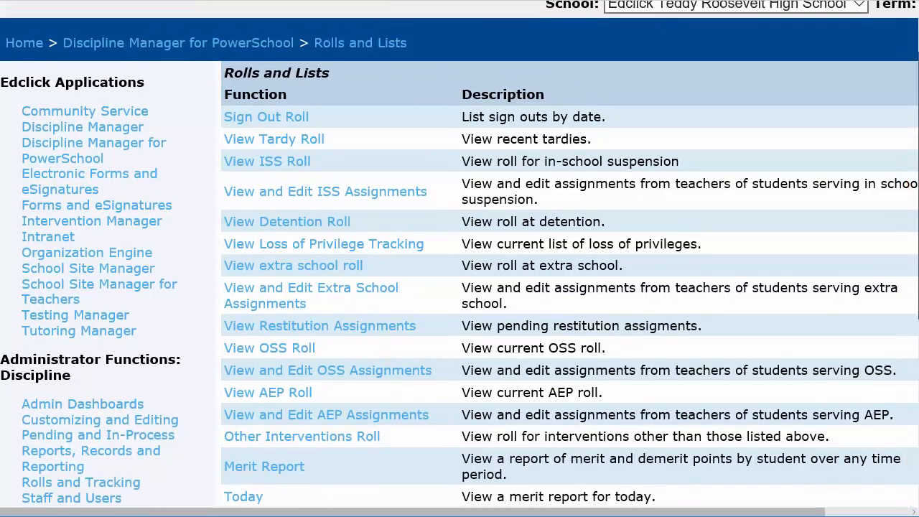
# Return to Notes, Referrals and Archives and open the Student Notes file of the second student under Students with Notes
pyautogui.click(257, 77)
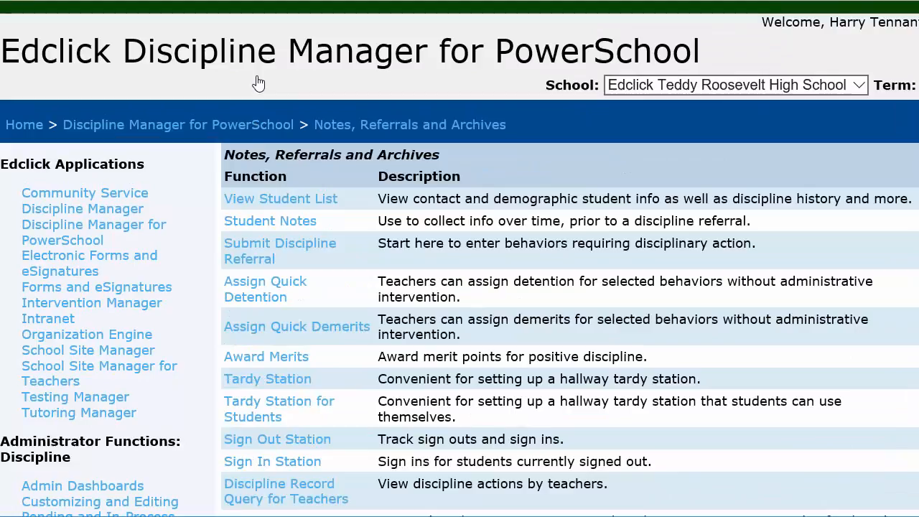
pyautogui.scroll(-1, 460, 259)
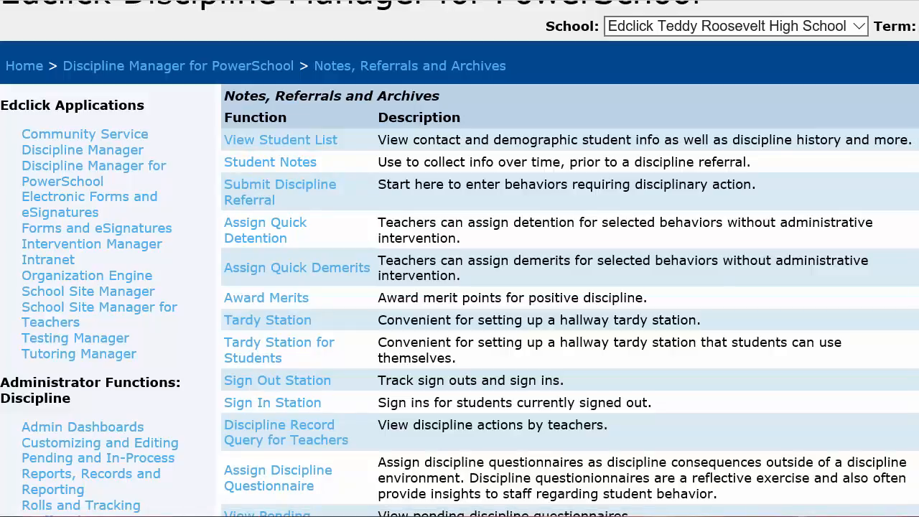
pyautogui.click(300, 167)
pyautogui.click(480, 346)
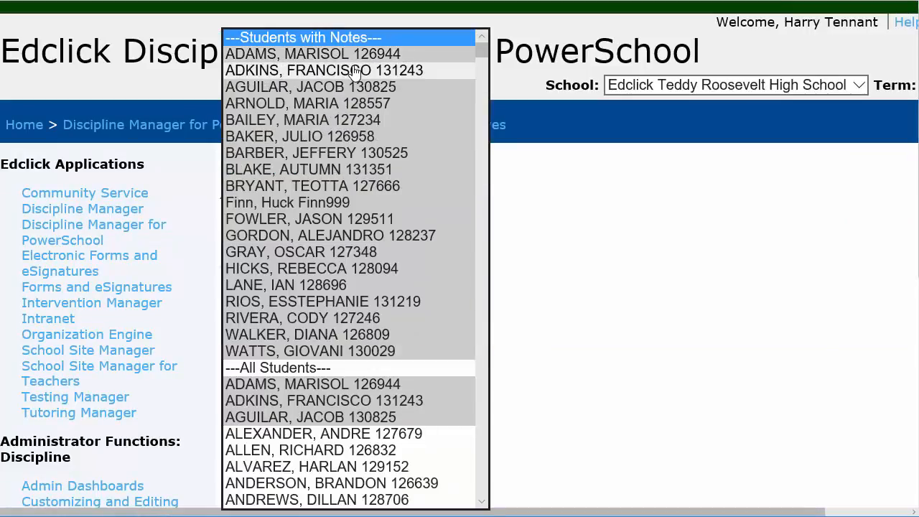
pyautogui.click(354, 70)
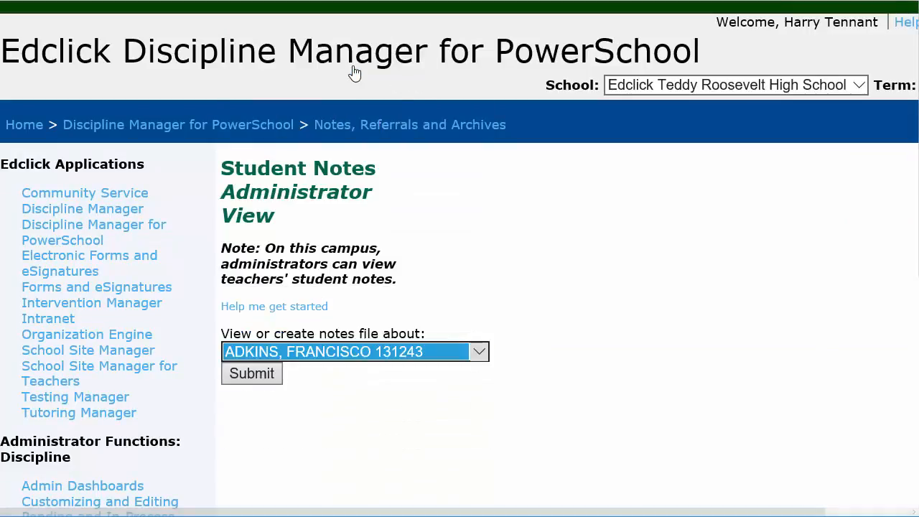
pyautogui.click(252, 374)
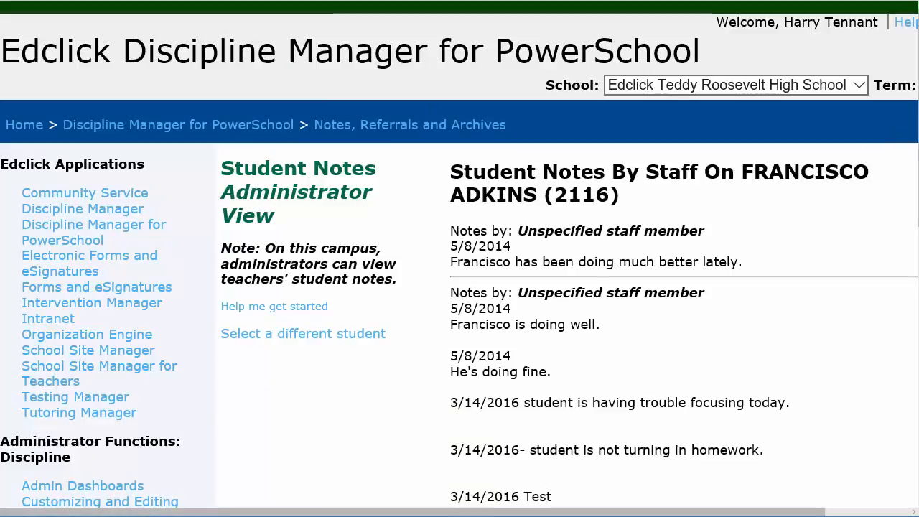
# Review the staff notes on the student and submit the notes file with visibility to other staff set to Yes
pyautogui.scroll(-3, 460, 258)
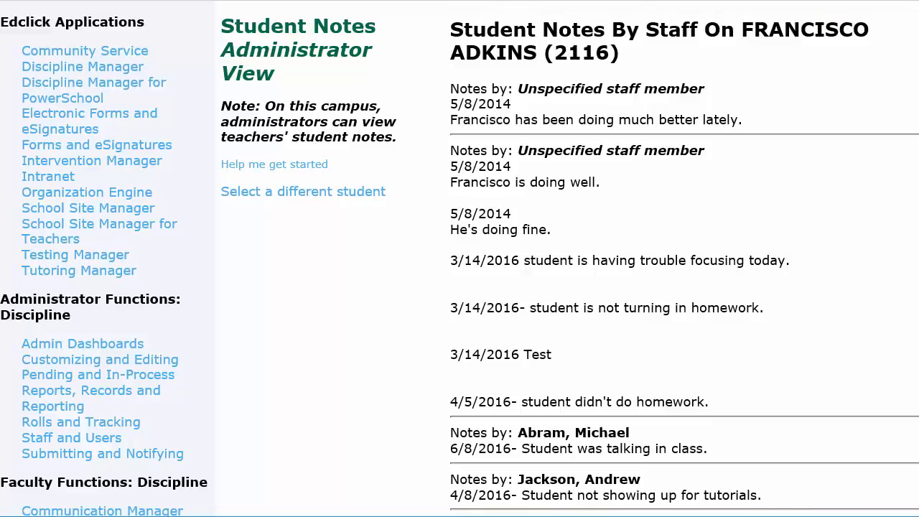
pyautogui.scroll(-5, 459, 258)
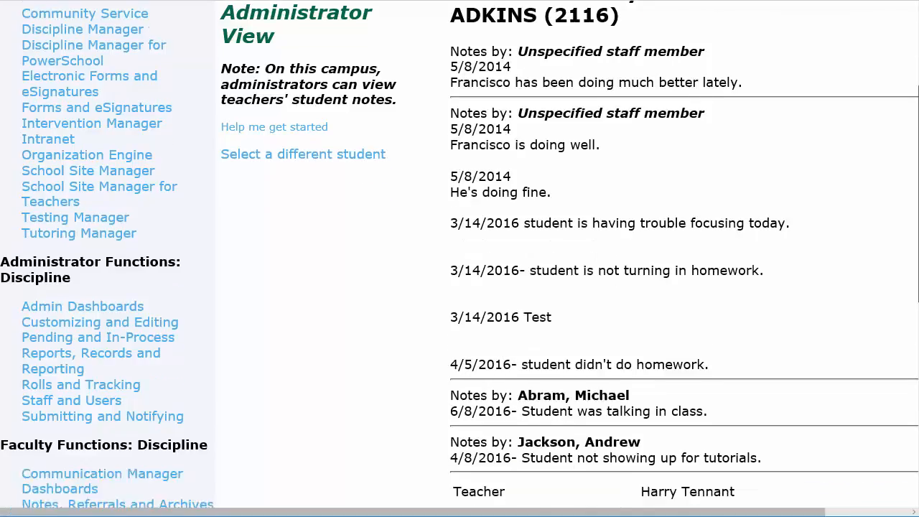
pyautogui.scroll(-3, 459, 258)
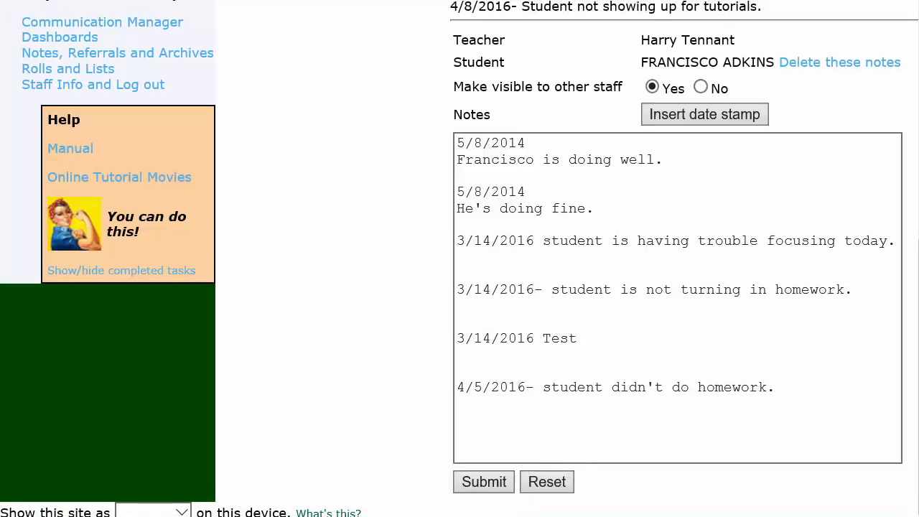
pyautogui.click(491, 483)
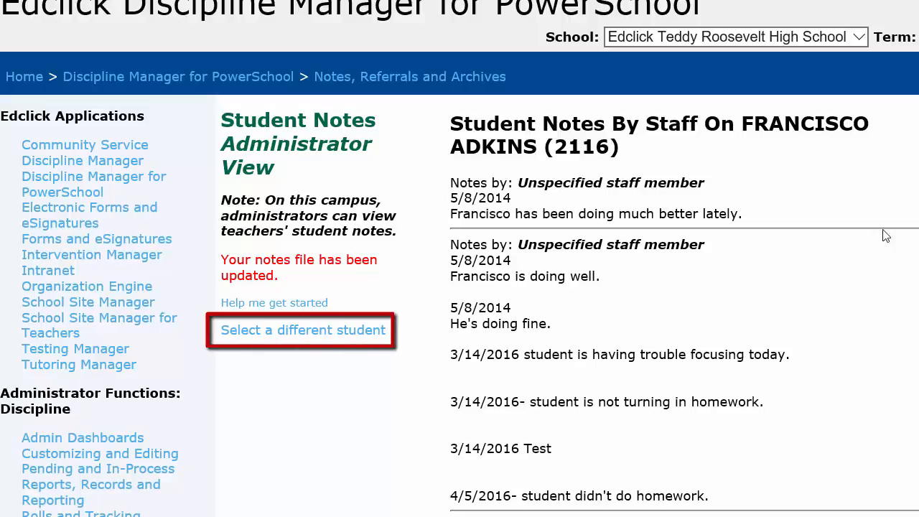
# Return to the student selection, reopen the same student's notes file and read through the notes by staff
pyautogui.click(321, 332)
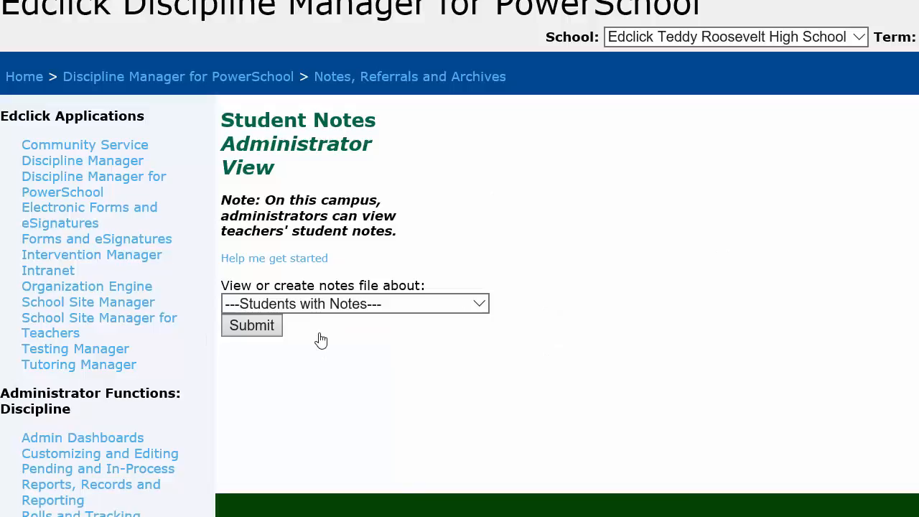
pyautogui.click(478, 305)
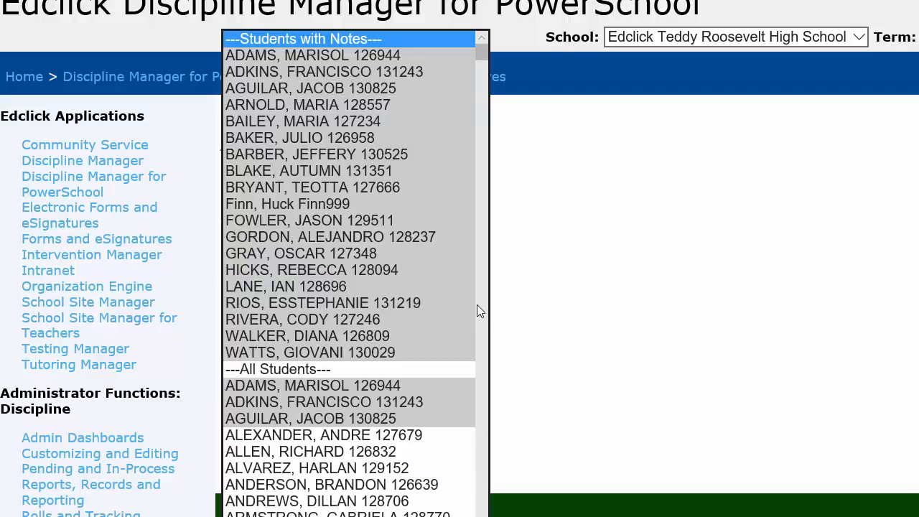
pyautogui.click(364, 84)
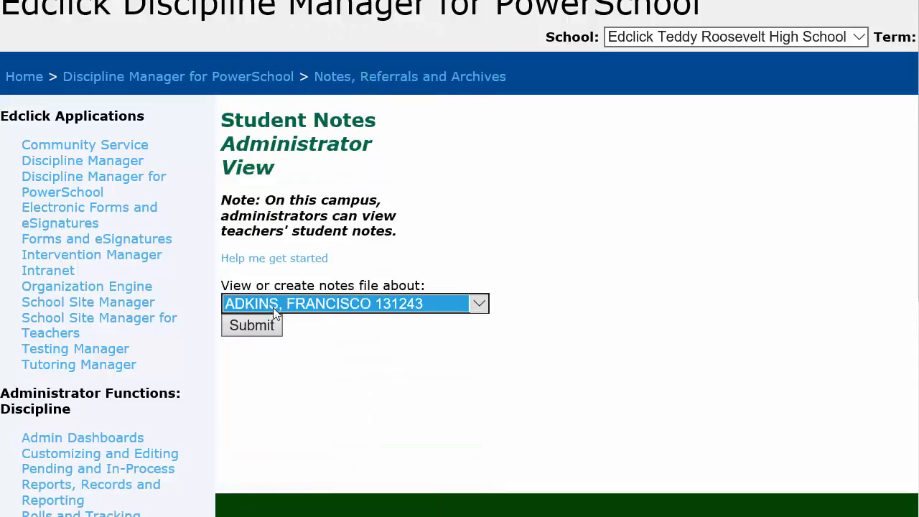
pyautogui.click(268, 327)
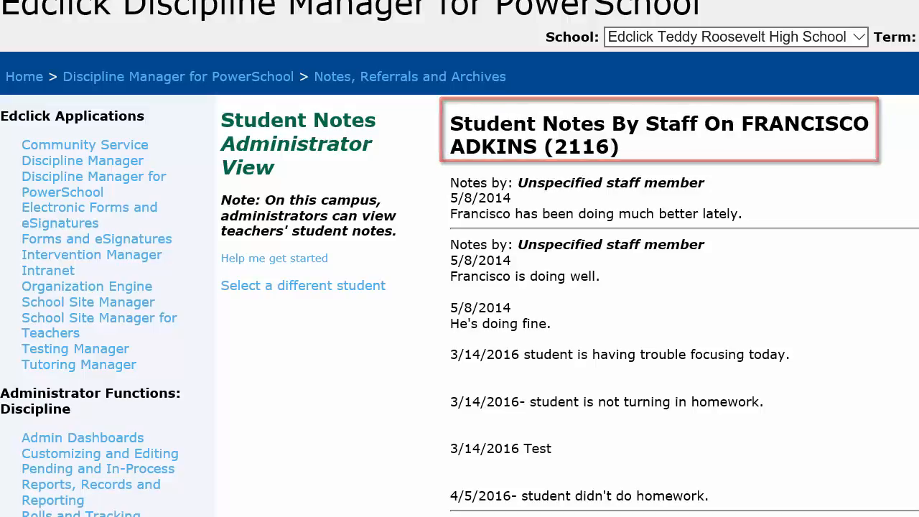
pyautogui.scroll(-1, 459, 259)
pyautogui.scroll(-4, 460, 259)
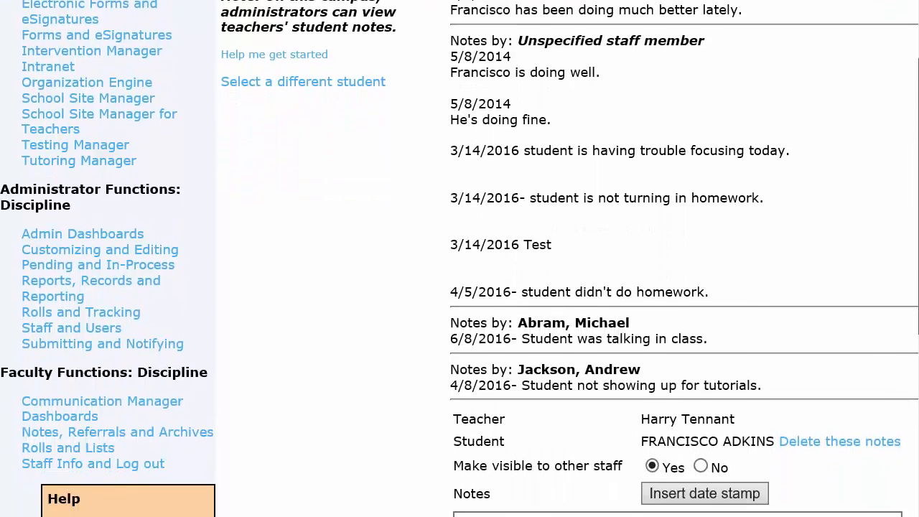
pyautogui.scroll(-1, 459, 259)
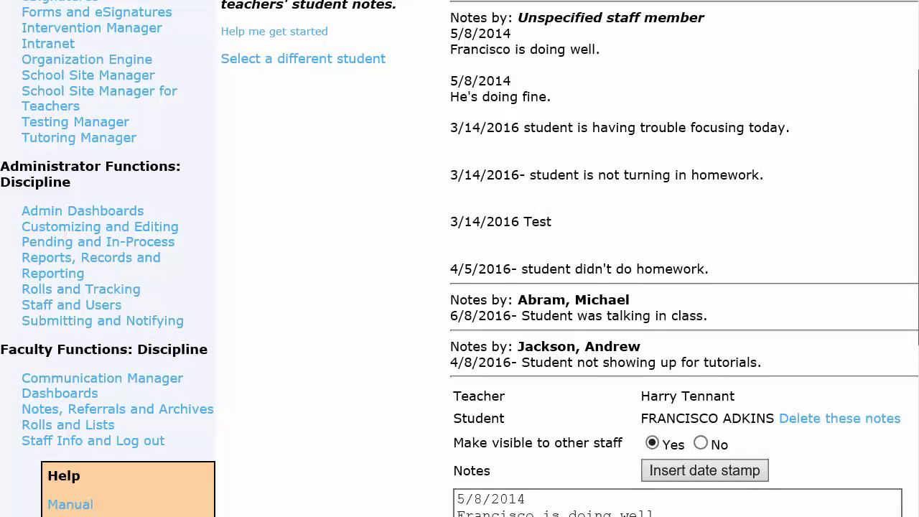
pyautogui.scroll(3, 902, 188)
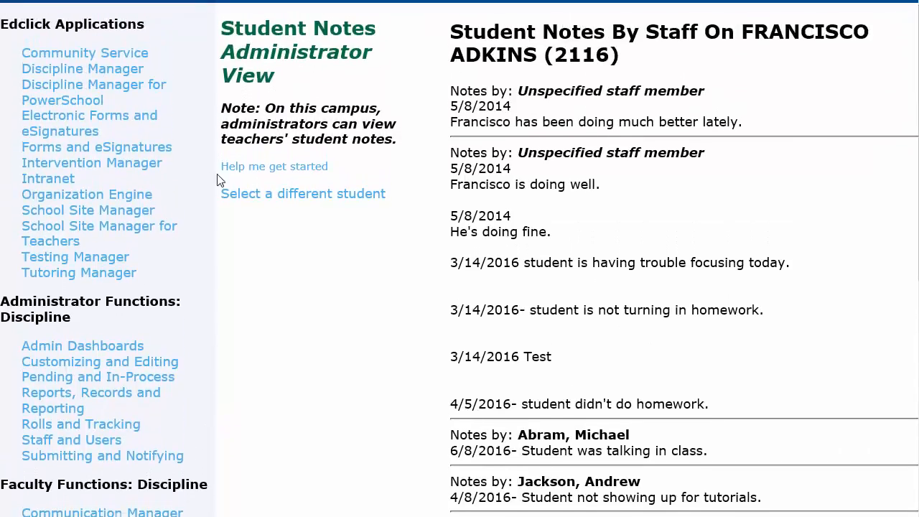
# Start a Submit Discipline Referral form for the second student among last names starting with D
pyautogui.click(67, 96)
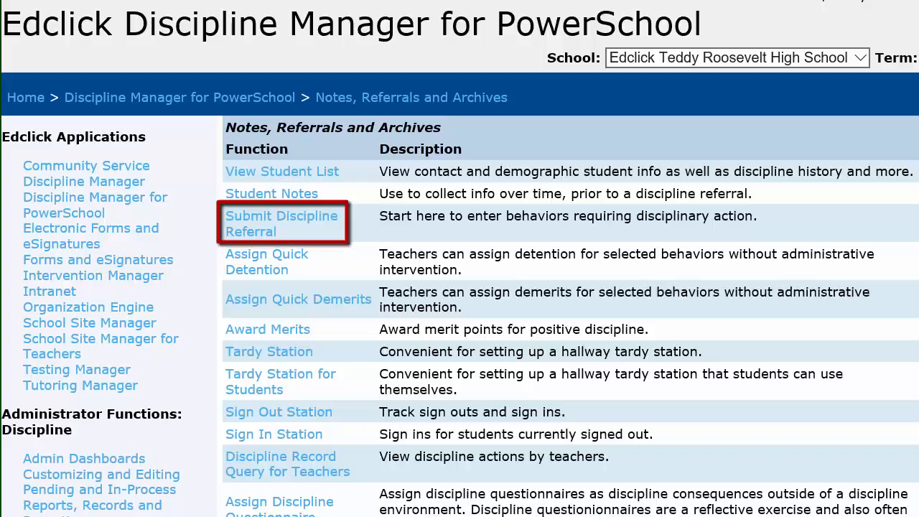
pyautogui.click(260, 229)
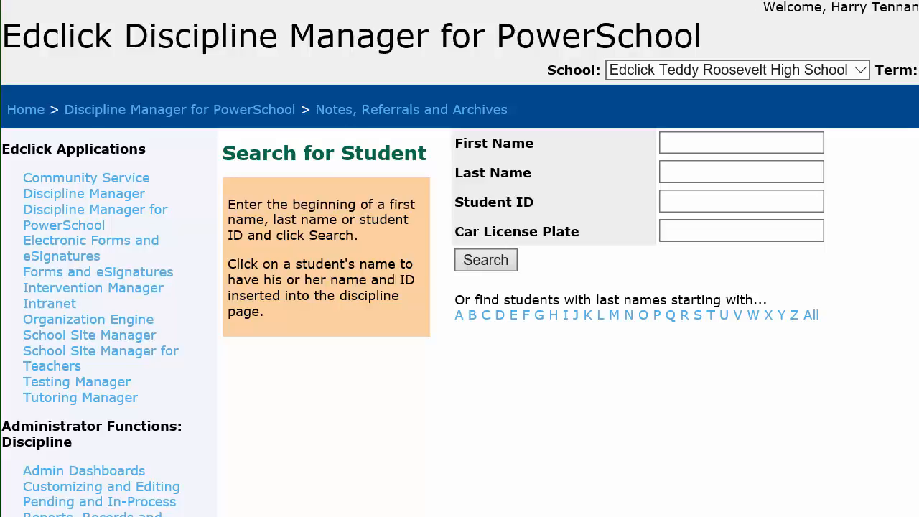
pyautogui.click(500, 318)
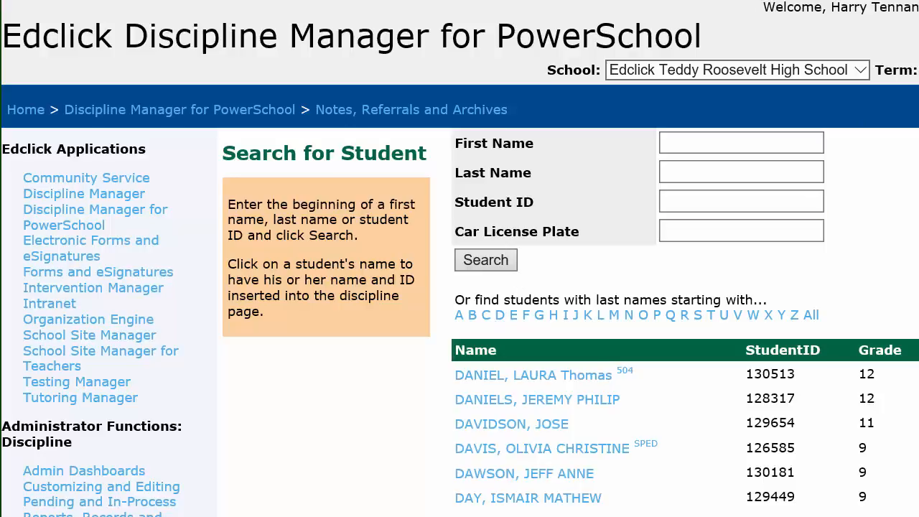
pyautogui.scroll(-3, 460, 258)
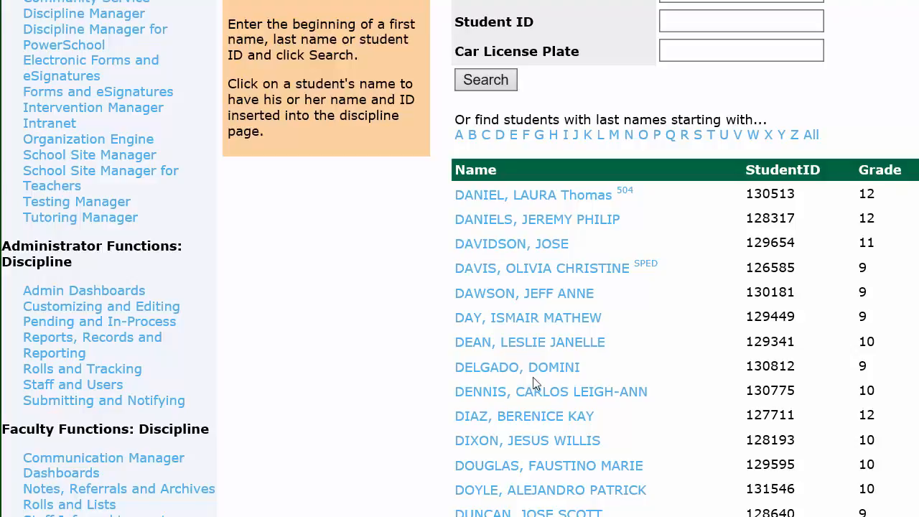
pyautogui.click(523, 222)
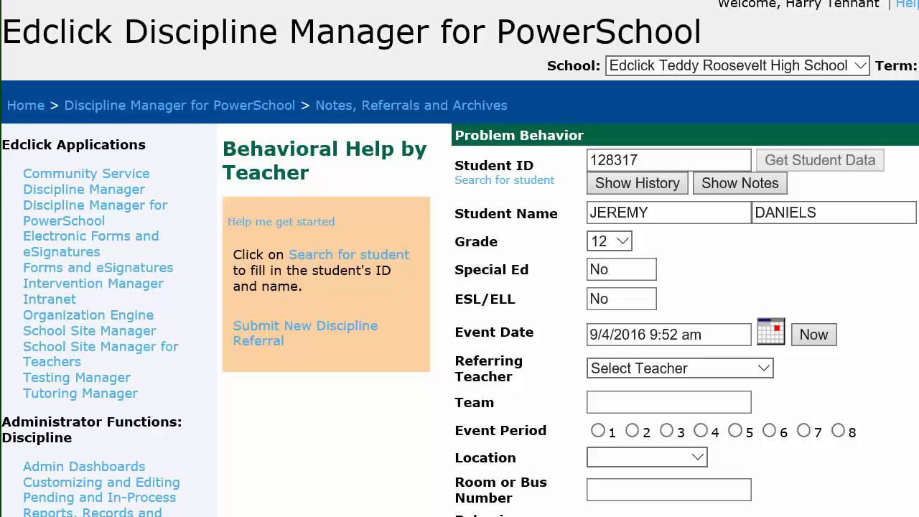
# Set the referring teacher to the first teacher listed, the event period to 3 and the location to Classroom
pyautogui.scroll(-3, 460, 259)
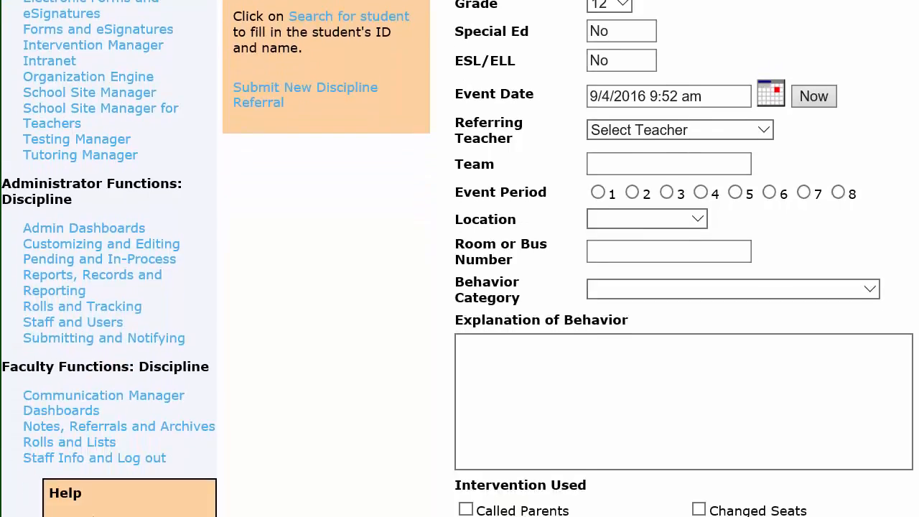
pyautogui.click(759, 132)
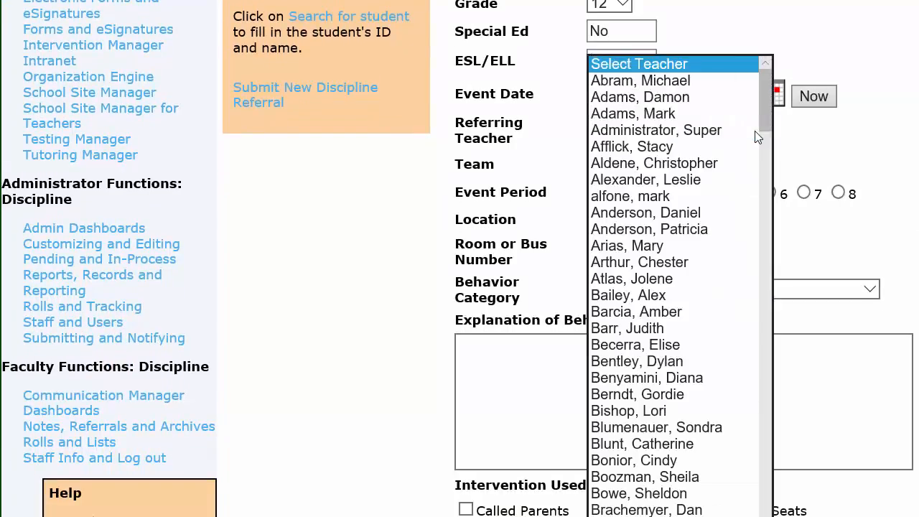
pyautogui.click(698, 81)
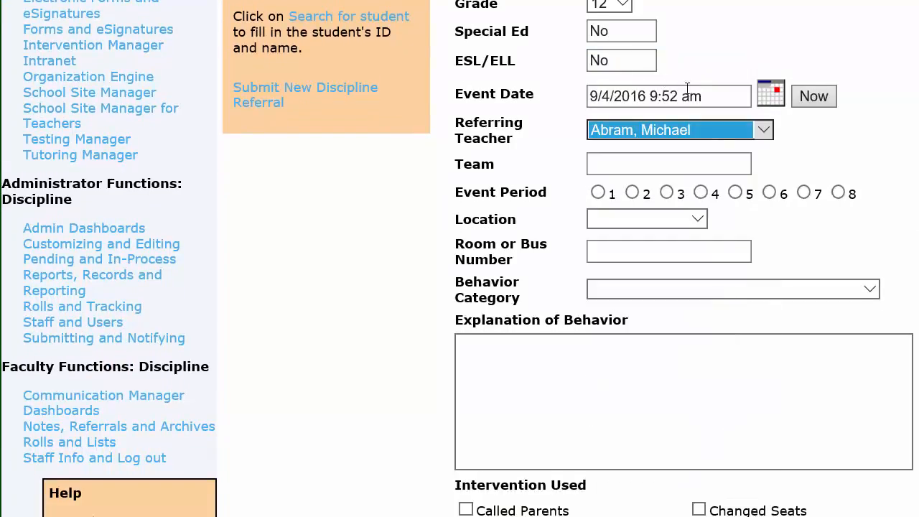
pyautogui.click(667, 193)
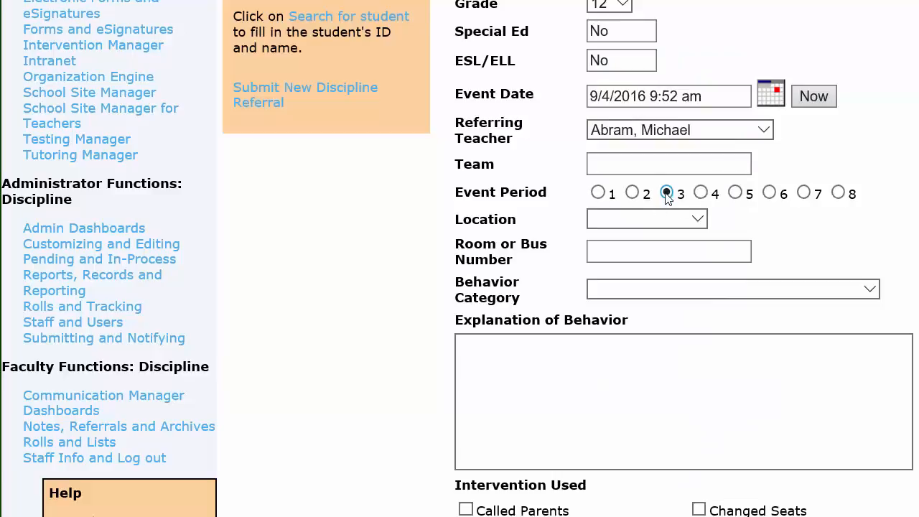
pyautogui.click(698, 221)
pyautogui.click(636, 234)
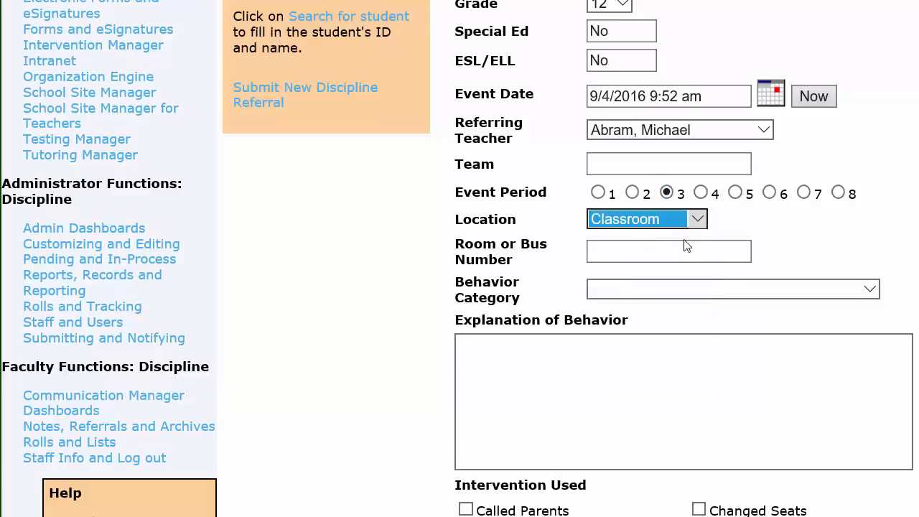
# Set the behavior category to Disruption of Learning Process and enter "Student will not remain seated." as the explanation of behavior
pyautogui.click(871, 291)
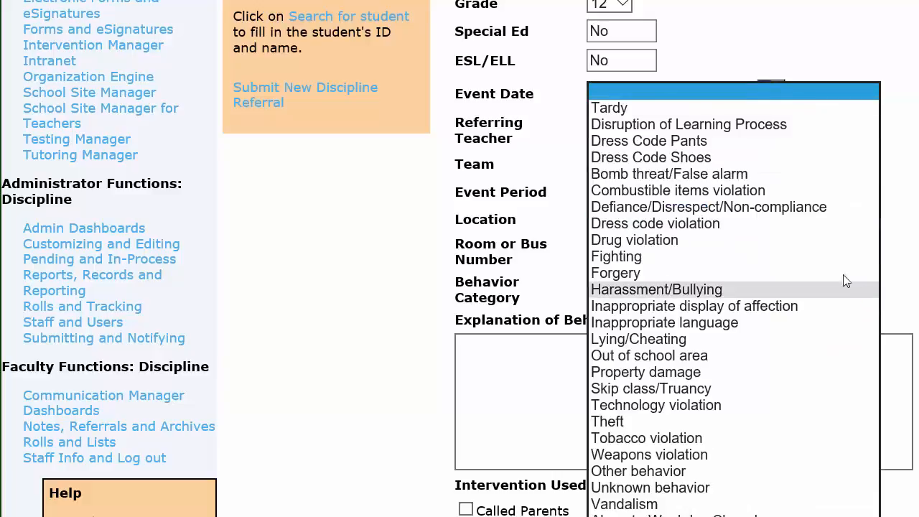
pyautogui.click(704, 126)
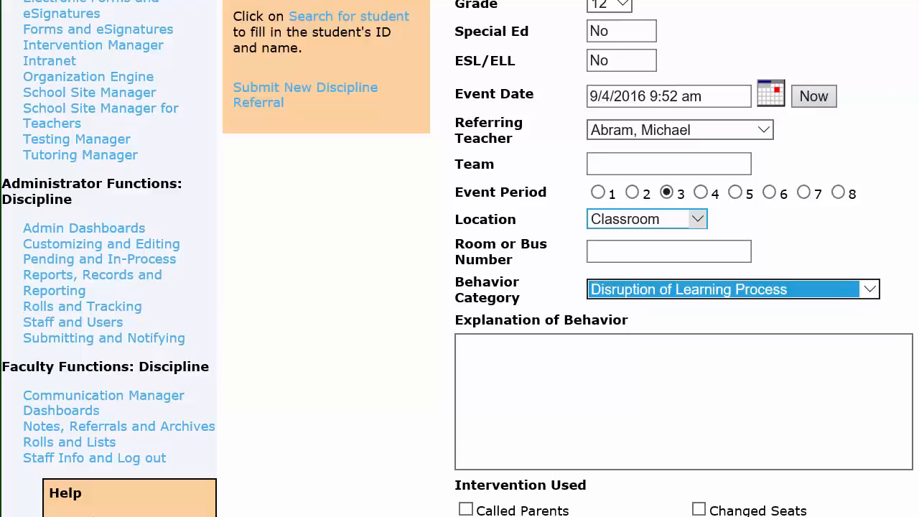
pyautogui.click(485, 374)
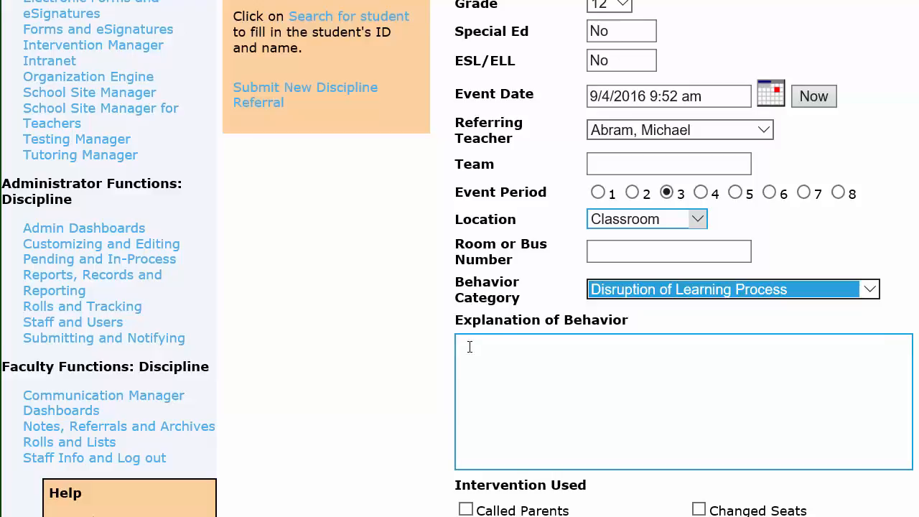
pyautogui.click(472, 346)
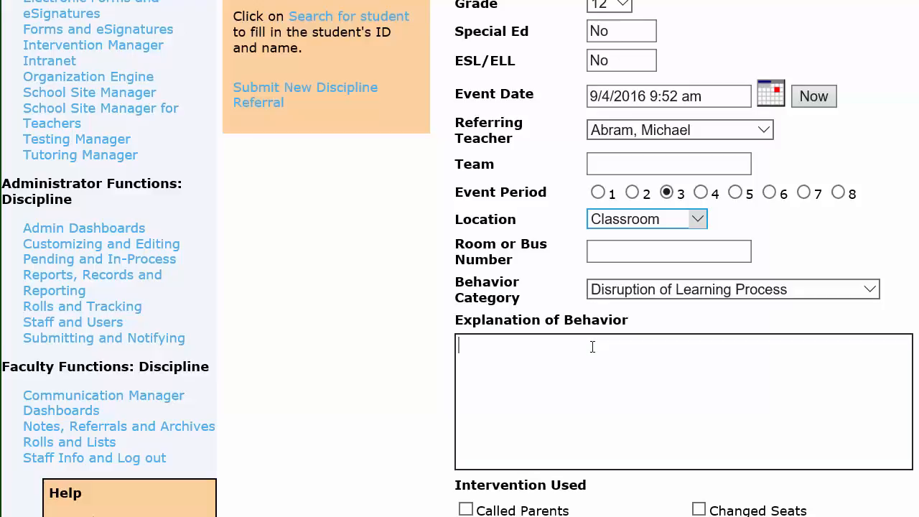
pyautogui.write('Student will not remail')
pyautogui.press('BackSpace')
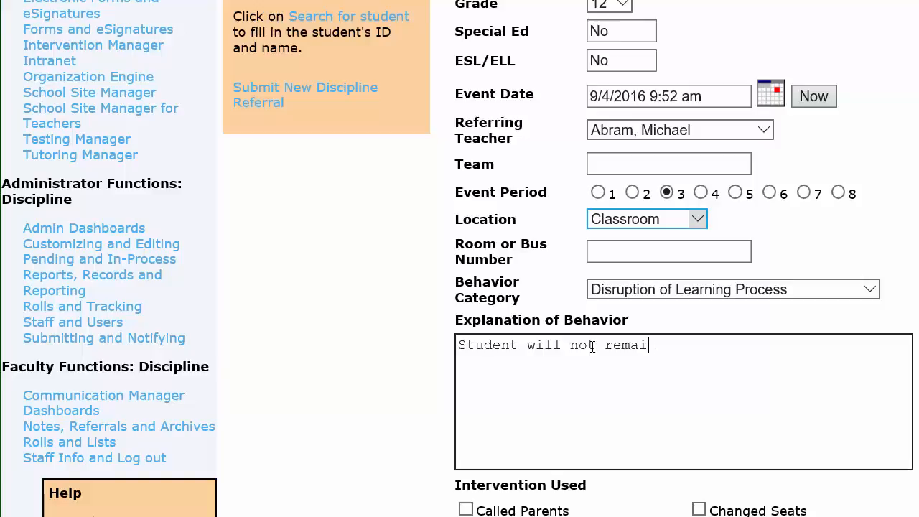
pyautogui.write('n seated.')
# Mark Changed Seats and Redirection as the interventions used, and submit the referral with the option to enter a new incident
pyautogui.scroll(-6, 459, 287)
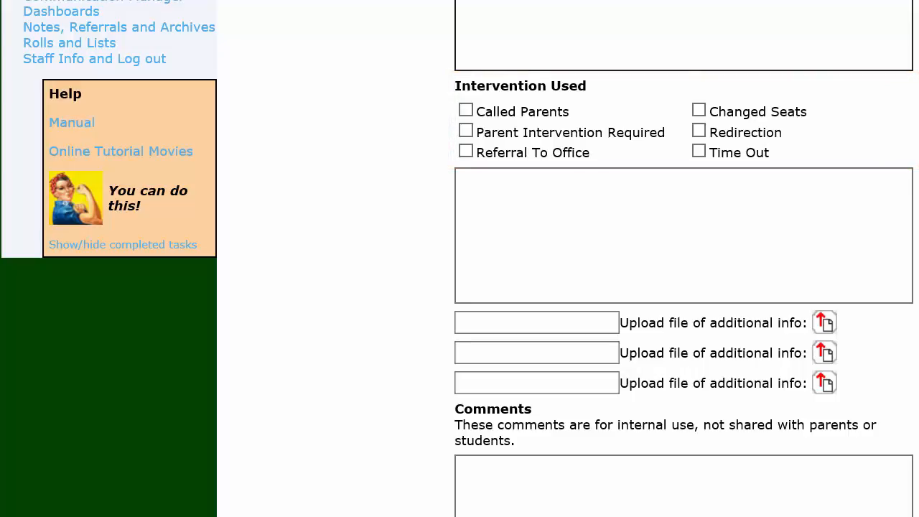
pyautogui.click(698, 111)
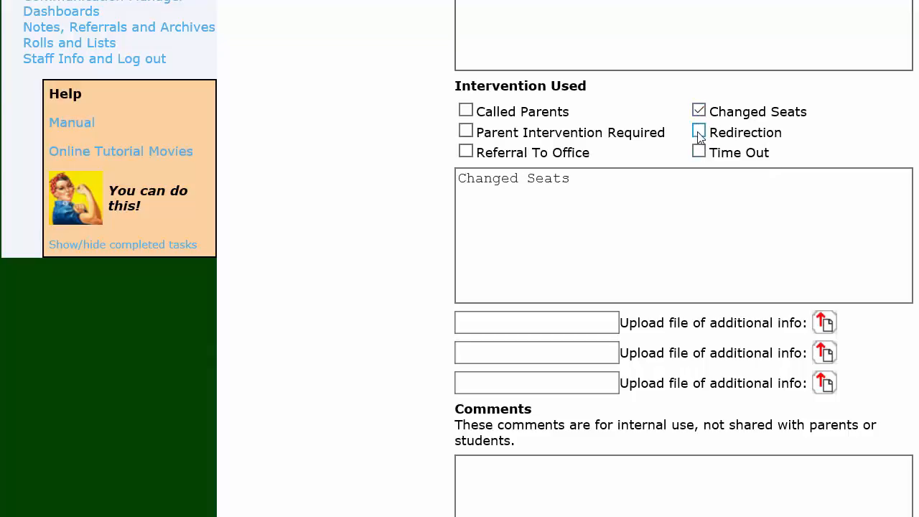
pyautogui.click(699, 131)
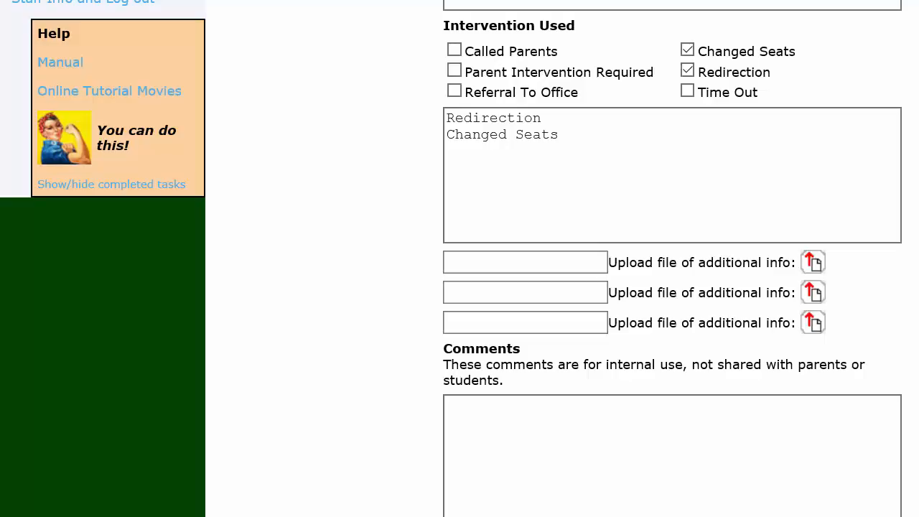
pyautogui.scroll(-2, 672, 259)
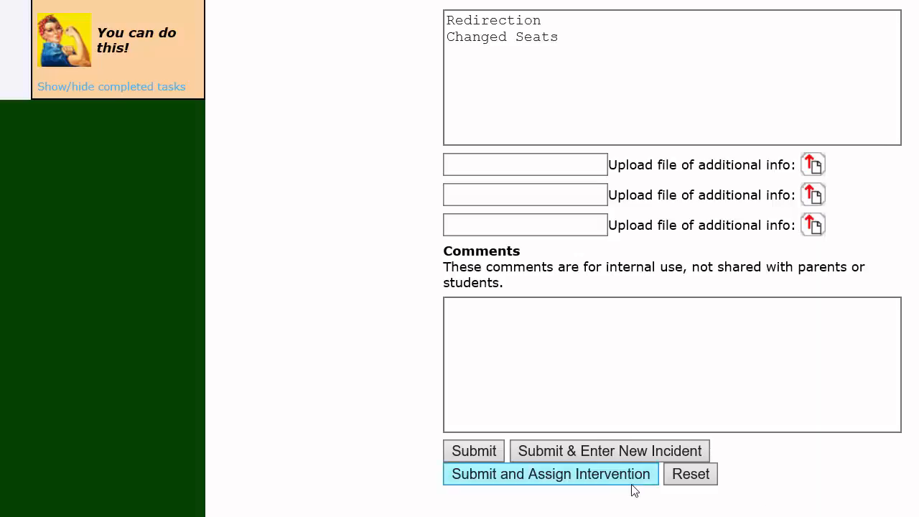
pyautogui.click(576, 453)
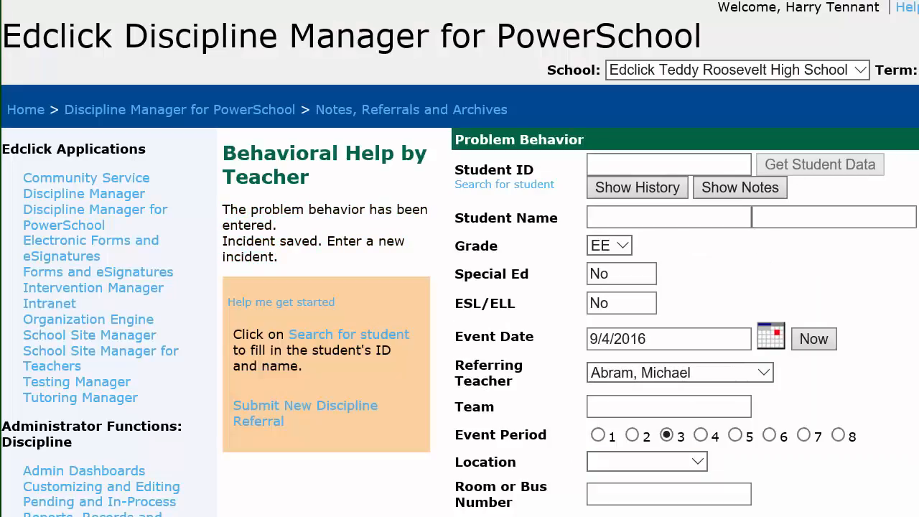
# Show the student's behavior history, review the listed problem behaviors, and open the student's profile to read the details
pyautogui.scroll(-3, 459, 259)
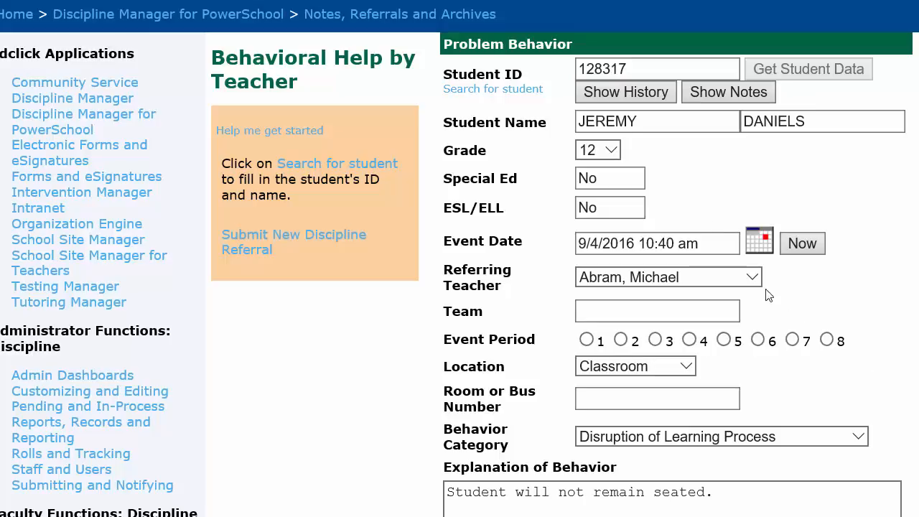
pyautogui.click(630, 96)
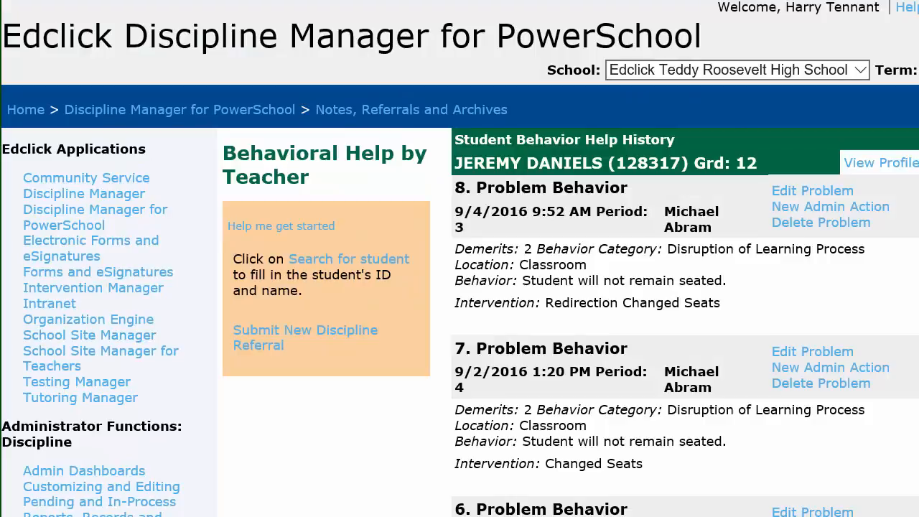
pyautogui.scroll(-3, 459, 258)
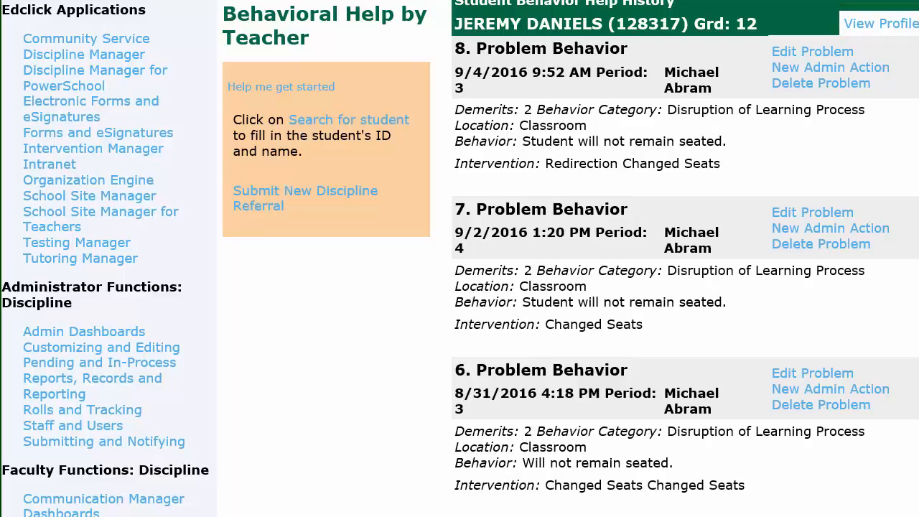
pyautogui.click(889, 26)
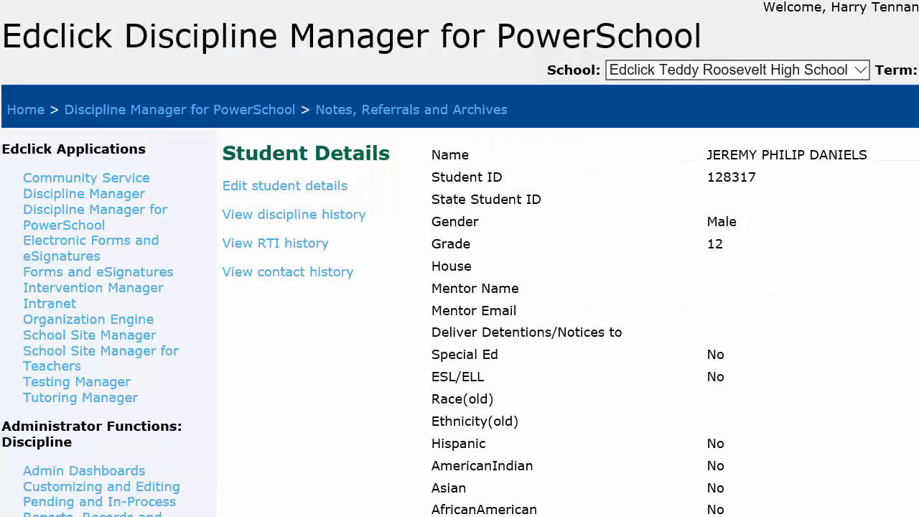
pyautogui.scroll(-3, 459, 259)
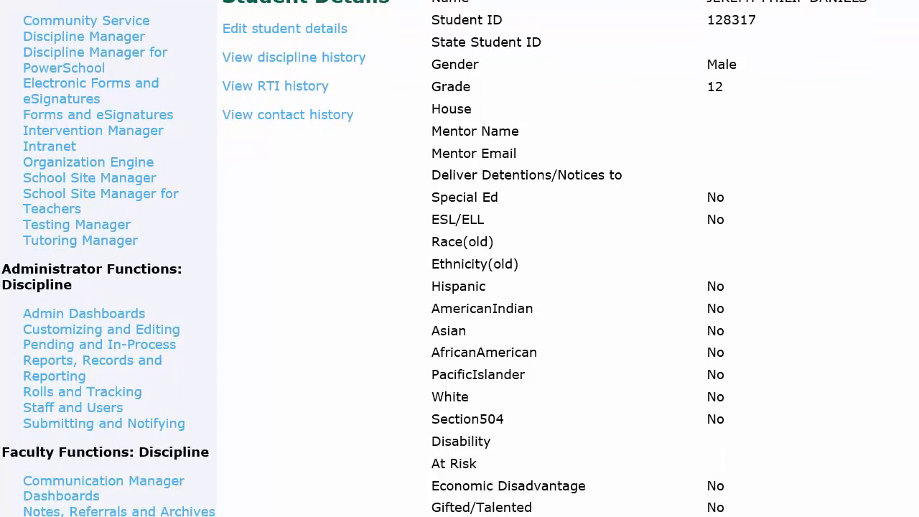